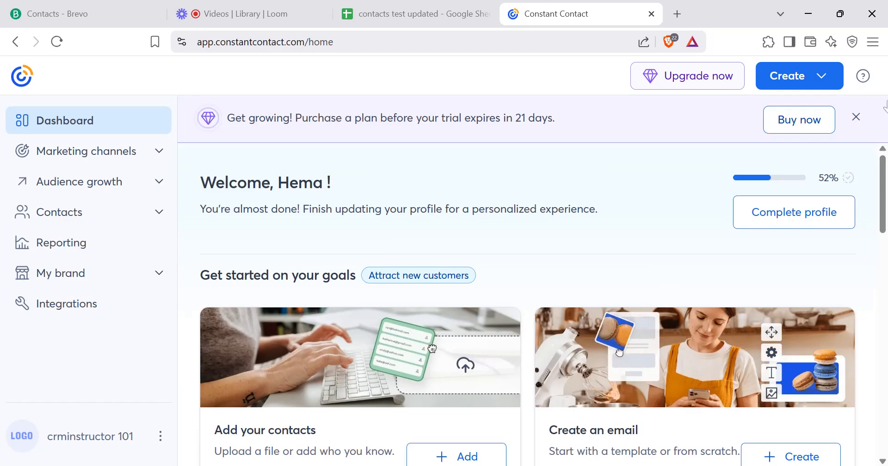
Dismiss the trial plan banner and open the page for adding contacts
{"action": "left_click", "coordinate": [856, 118]}
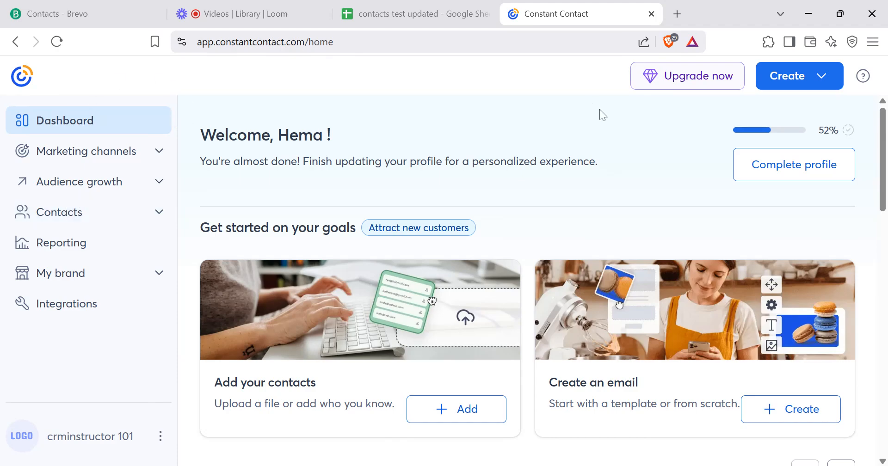
{"action": "left_click", "coordinate": [76, 216]}
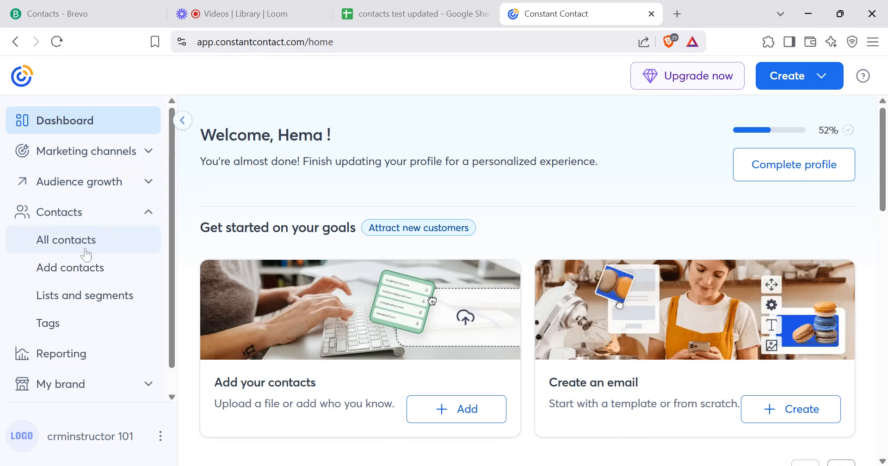
{"action": "left_click", "coordinate": [83, 271]}
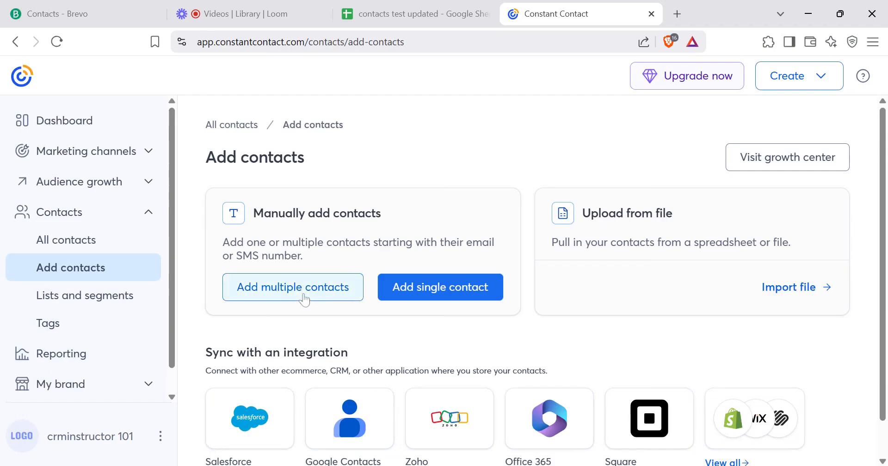
Open the form for adding multiple contacts and look through its entry rows
{"action": "left_click", "coordinate": [288, 296]}
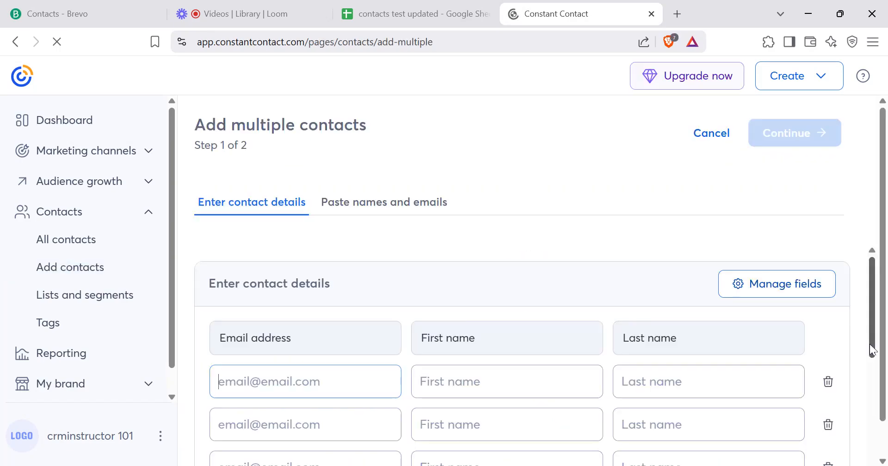
{"action": "scroll", "coordinate": [873, 346], "scroll_direction": "down", "scroll_amount": 5}
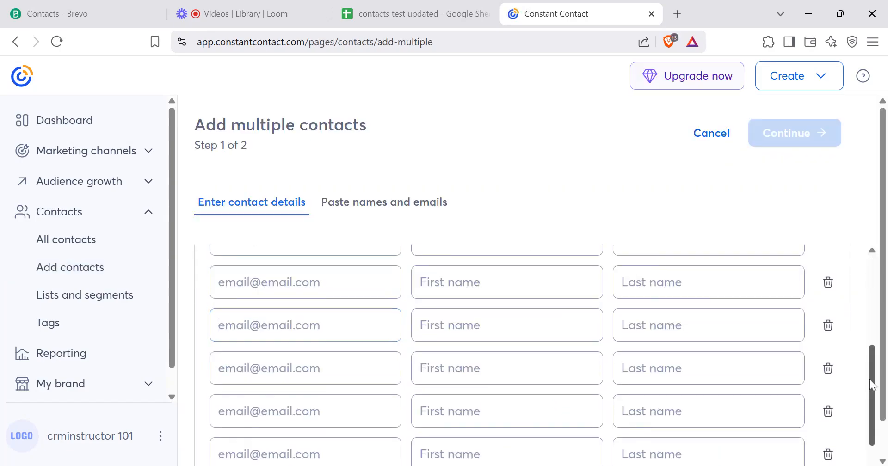
{"action": "left_click_drag", "start_coordinate": [872, 385], "coordinate": [863, 314]}
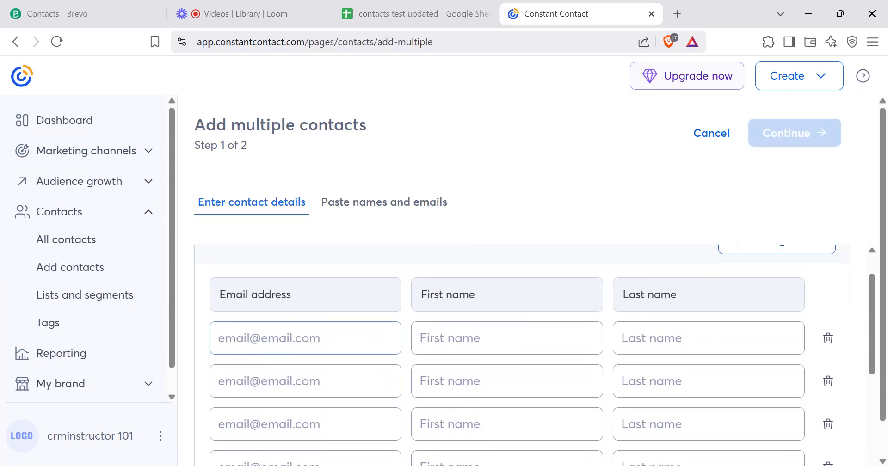
Review the contact columns in the "contacts test updated" Google Sheets spreadsheet, then return to Constant Contact
{"action": "left_click", "coordinate": [374, 13]}
{"action": "left_click", "coordinate": [706, 258]}
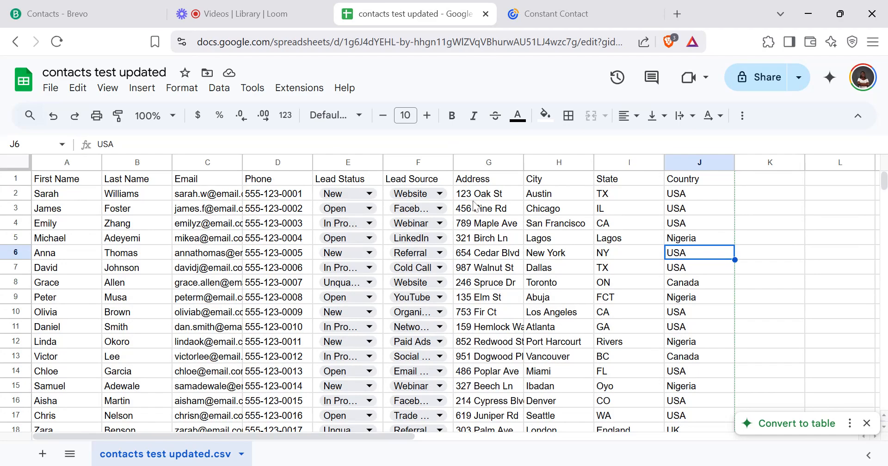
{"action": "left_click", "coordinate": [557, 15]}
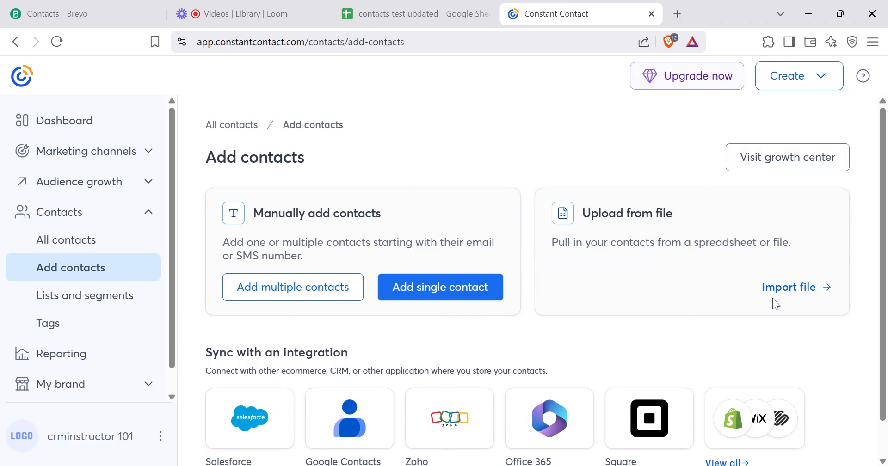
Start a contact import from a file and review the upload page's accepted formats and import notes
{"action": "scroll", "coordinate": [849, 447], "scroll_direction": "down", "scroll_amount": 1}
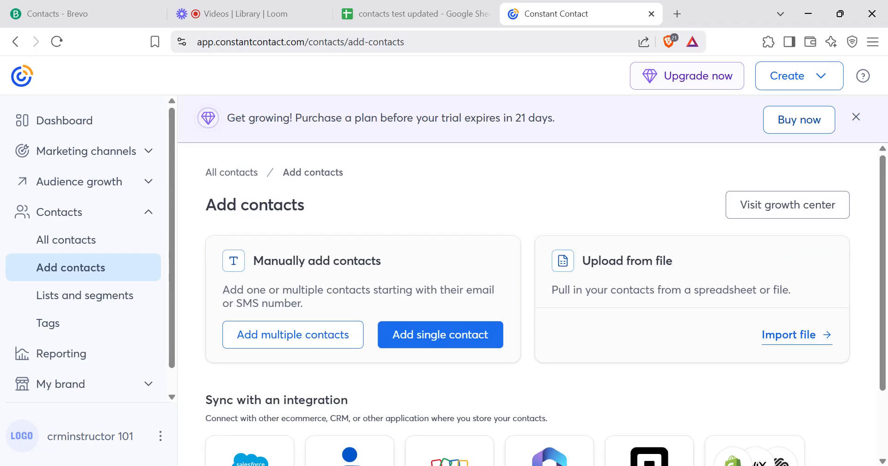
{"action": "left_click", "coordinate": [792, 336]}
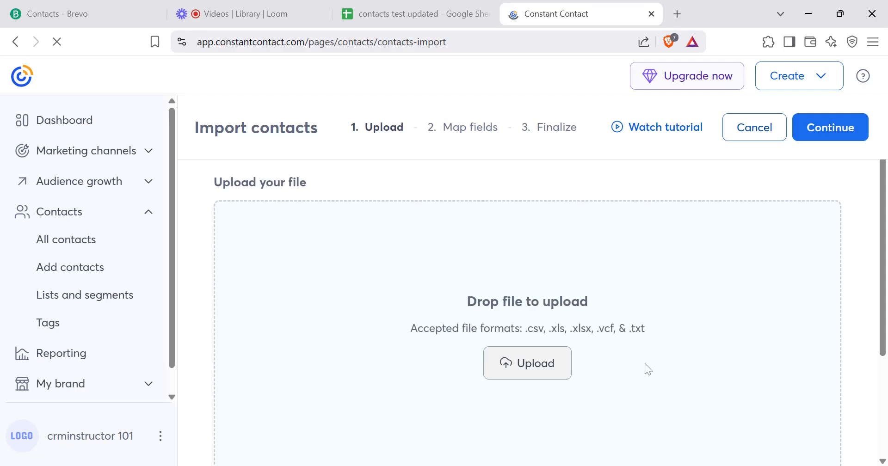
{"action": "scroll", "coordinate": [528, 313], "scroll_direction": "down", "scroll_amount": 3}
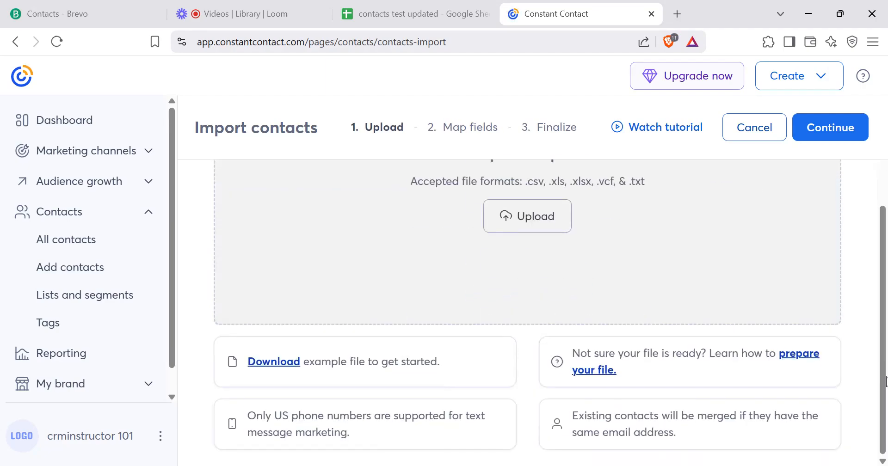
{"action": "scroll", "coordinate": [874, 191], "scroll_direction": "up", "scroll_amount": 3}
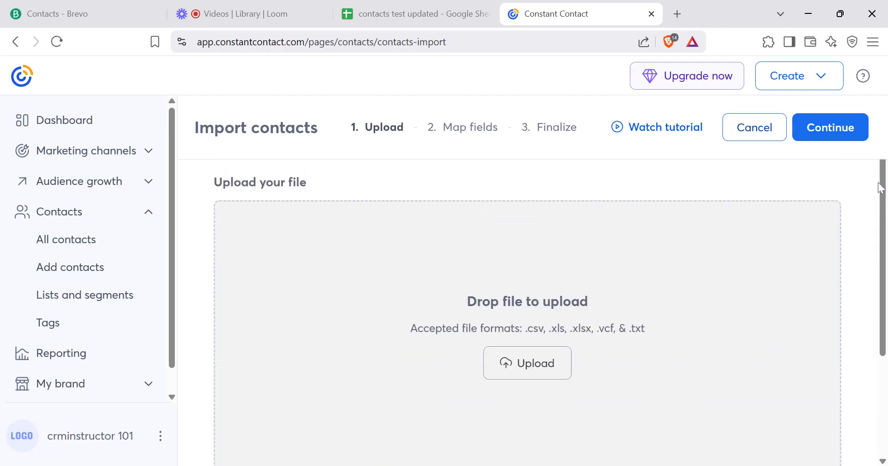
{"action": "scroll", "coordinate": [874, 191], "scroll_direction": "down", "scroll_amount": 3}
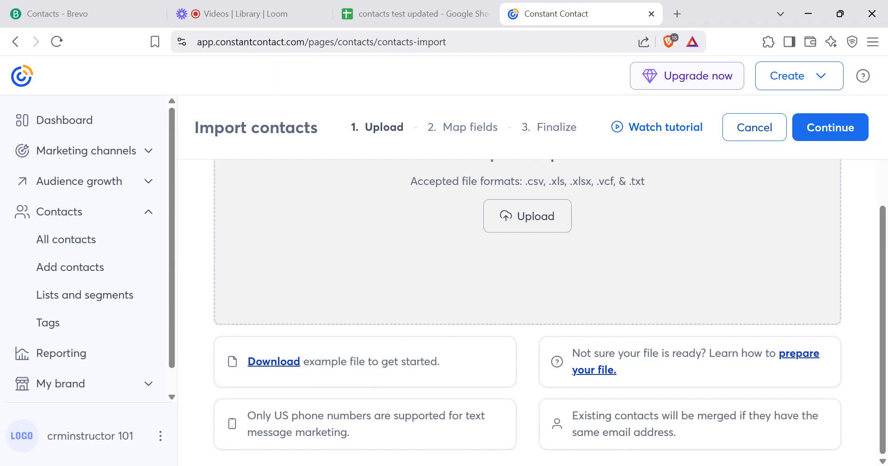
{"action": "scroll", "coordinate": [883, 324], "scroll_direction": "up", "scroll_amount": 3}
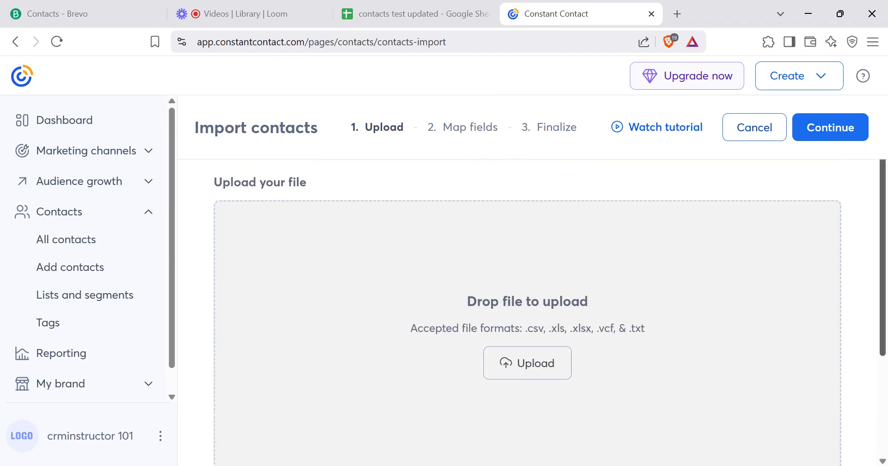
Upload the file "contacts test updated.csv" and continue to the field mapping stage
{"action": "left_click", "coordinate": [535, 368]}
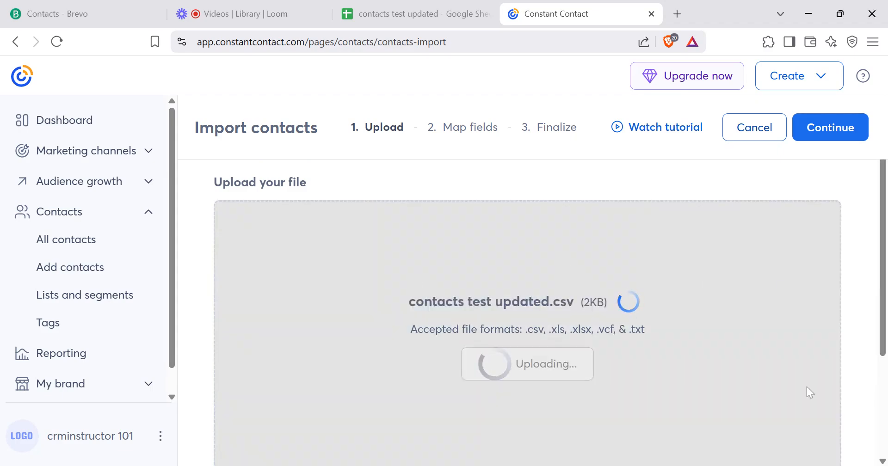
{"action": "scroll", "coordinate": [861, 395], "scroll_direction": "down", "scroll_amount": 3}
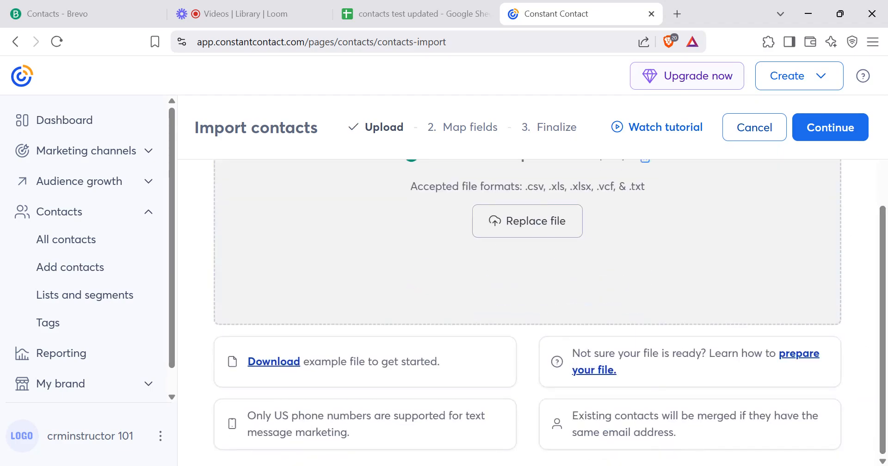
{"action": "scroll", "coordinate": [527, 313], "scroll_direction": "up", "scroll_amount": 3}
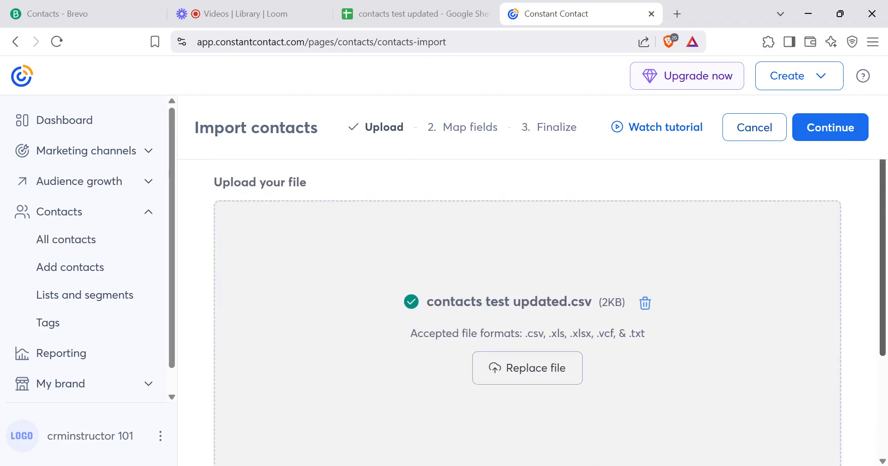
{"action": "left_click", "coordinate": [838, 135]}
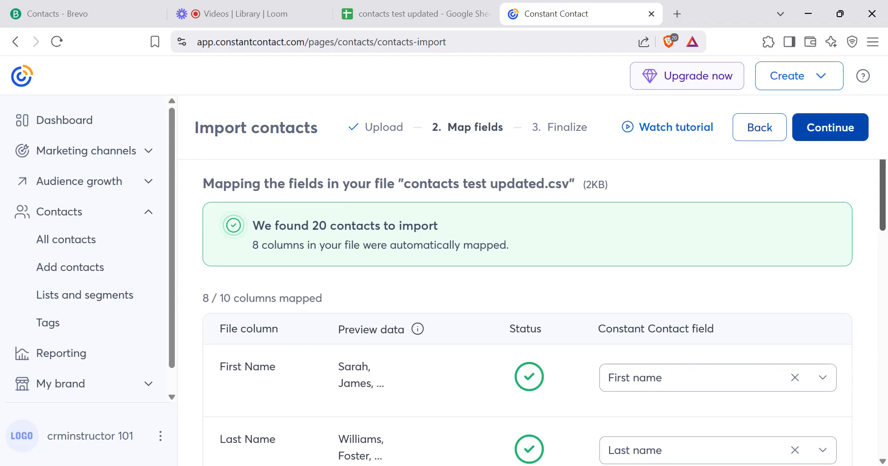
Review the mapped columns and map the Phone column to the Mobile - Phone field
{"action": "scroll", "coordinate": [528, 336], "scroll_direction": "down", "scroll_amount": 1}
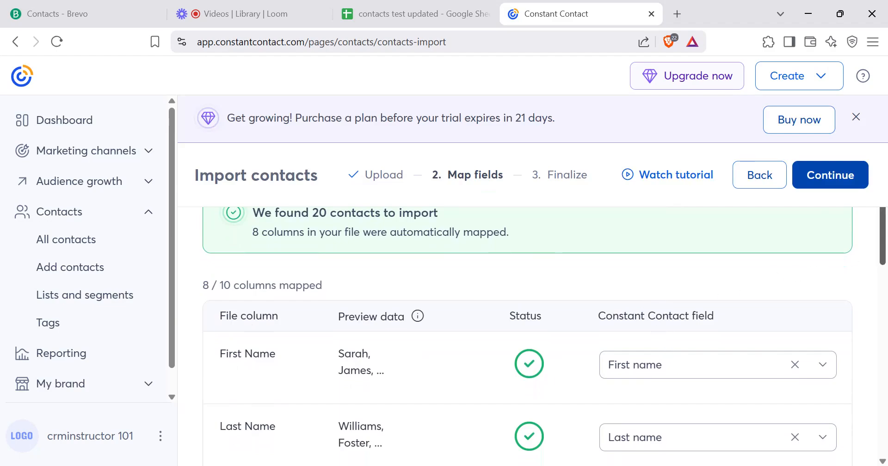
{"action": "scroll", "coordinate": [544, 337], "scroll_direction": "down", "scroll_amount": 2}
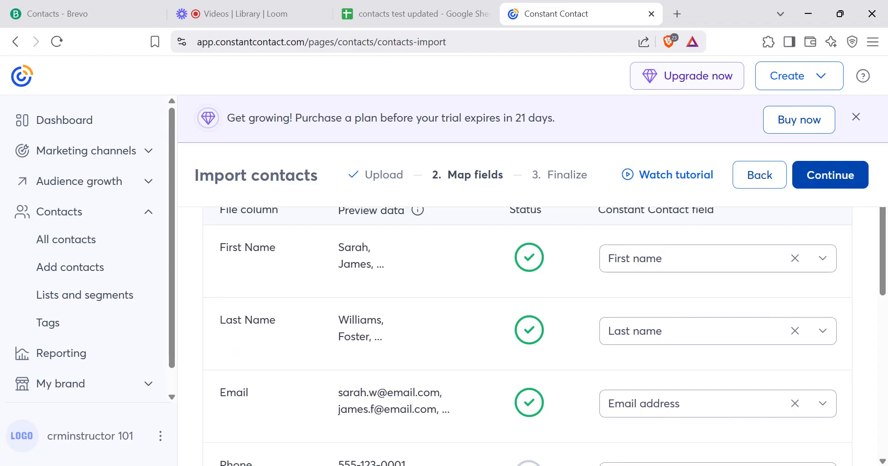
{"action": "scroll", "coordinate": [527, 338], "scroll_direction": "down", "scroll_amount": 5}
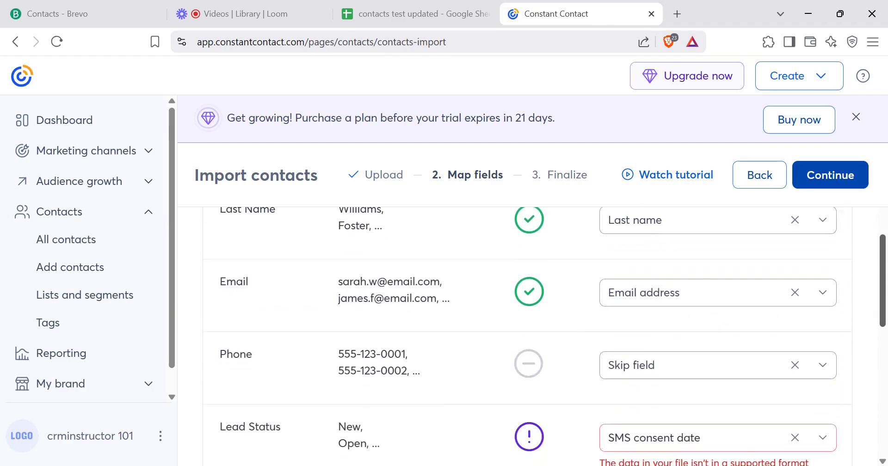
{"action": "scroll", "coordinate": [527, 337], "scroll_direction": "up", "scroll_amount": 1}
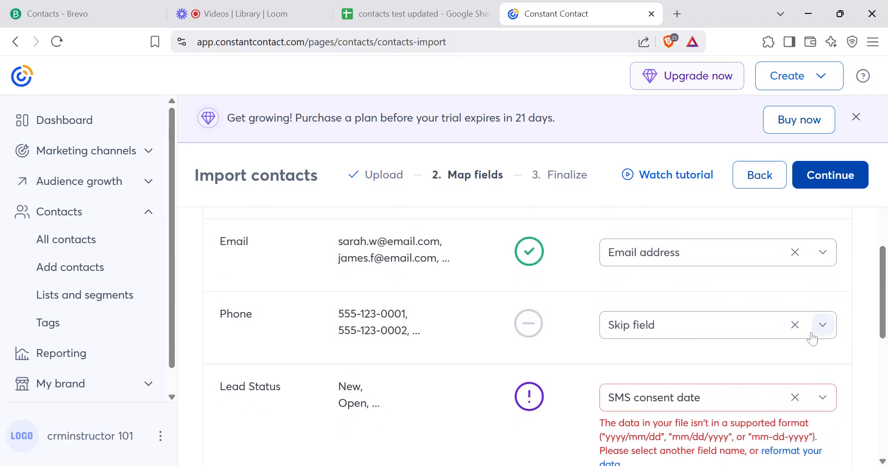
{"action": "left_click", "coordinate": [796, 327]}
{"action": "left_click", "coordinate": [822, 325]}
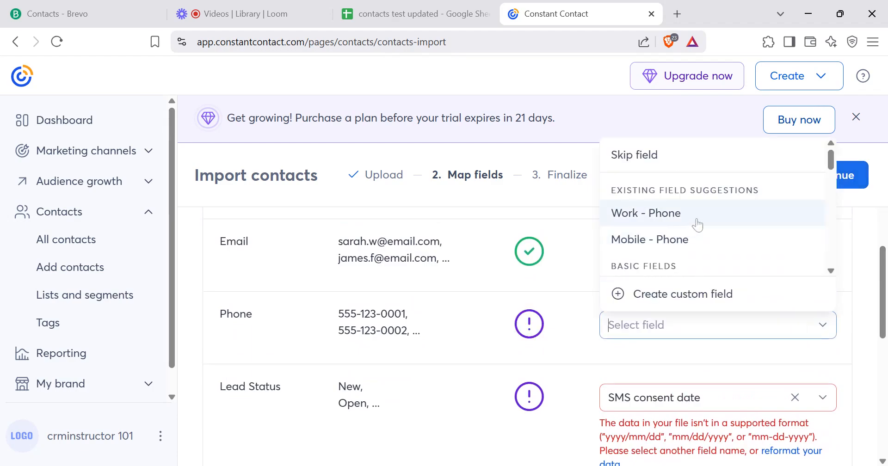
{"action": "left_click", "coordinate": [671, 240]}
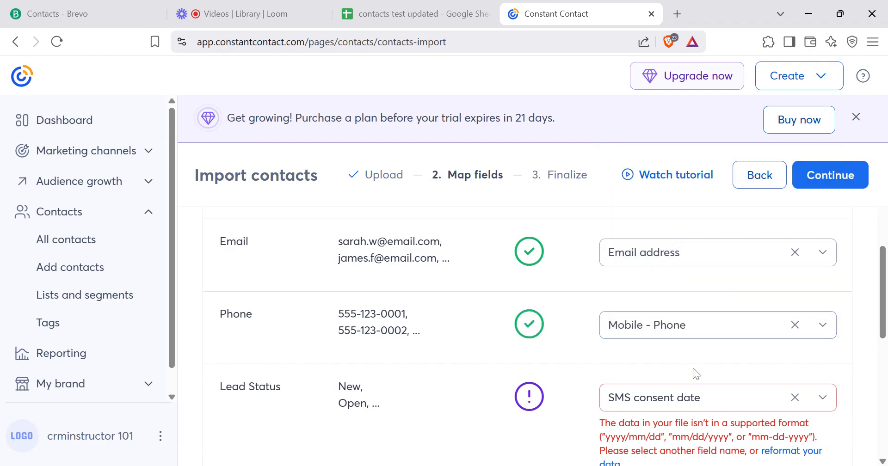
Replace the Lead Status column's mapping with a new custom field named Lead Status, of type Text field (single line)
{"action": "left_click", "coordinate": [690, 397]}
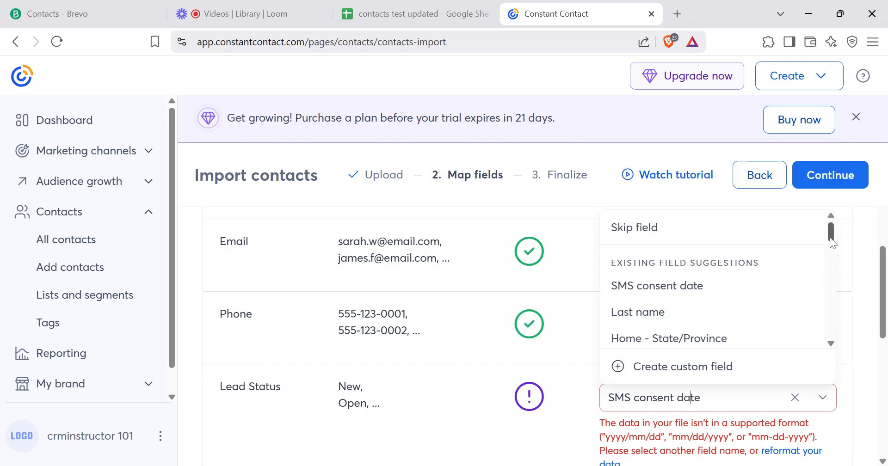
{"action": "left_click_drag", "start_coordinate": [831, 241], "coordinate": [831, 287]}
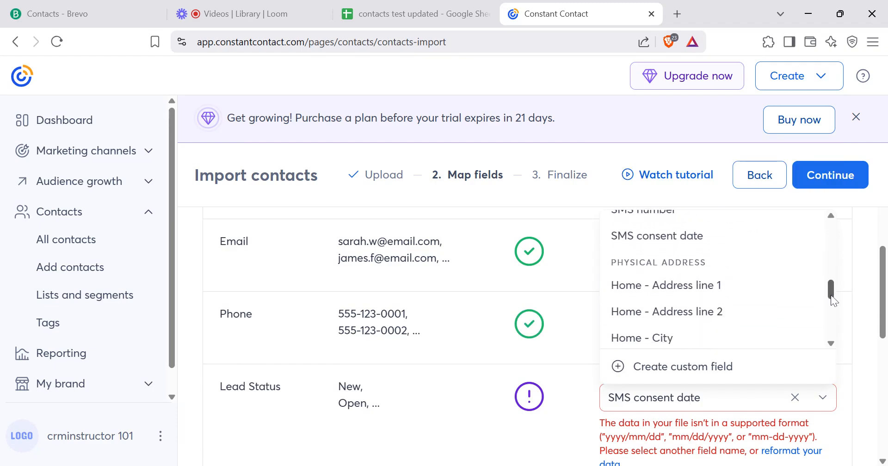
{"action": "left_click", "coordinate": [855, 287]}
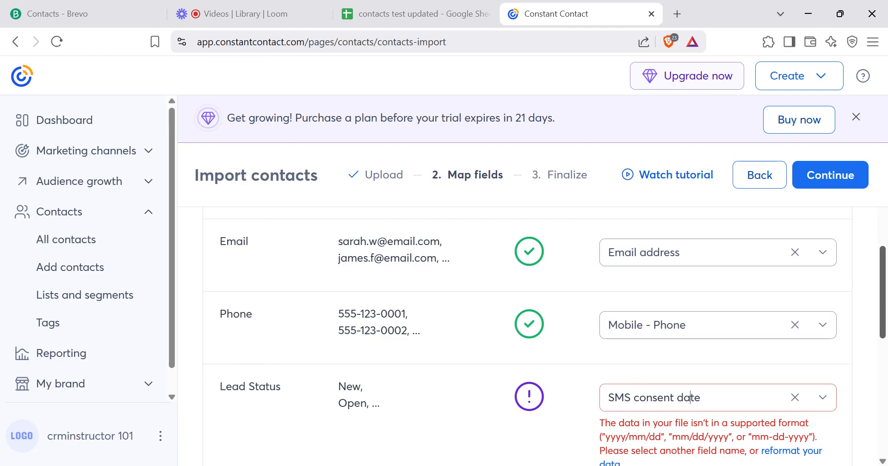
{"action": "scroll", "coordinate": [792, 268], "scroll_direction": "down", "scroll_amount": 3}
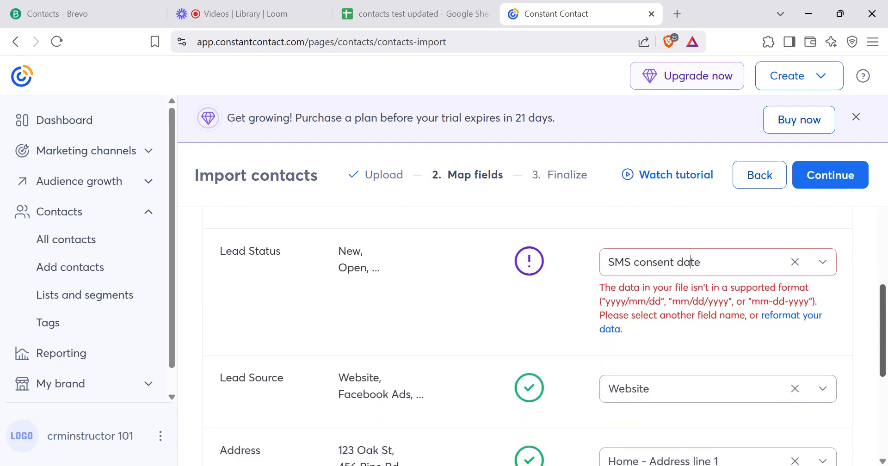
{"action": "left_click", "coordinate": [795, 257]}
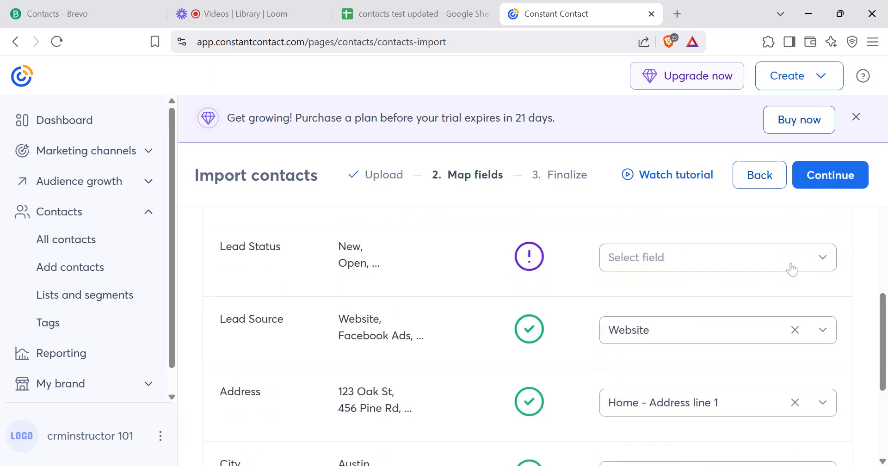
{"action": "left_click", "coordinate": [792, 264]}
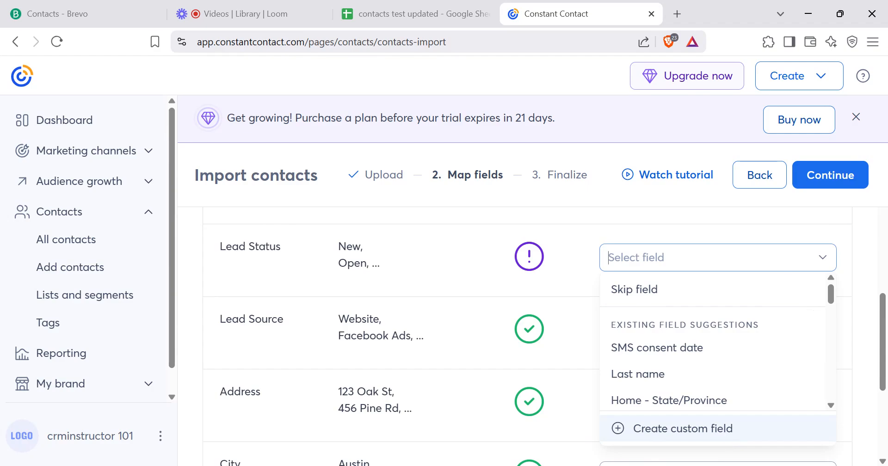
{"action": "left_click", "coordinate": [728, 441]}
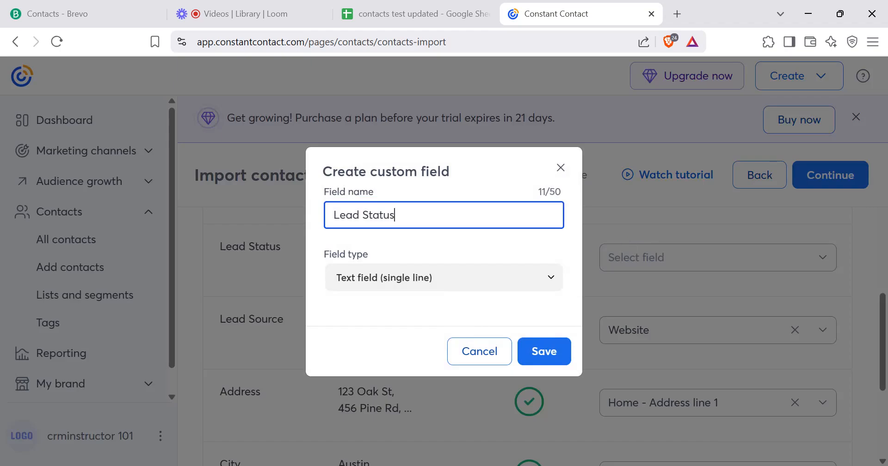
{"action": "left_click", "coordinate": [461, 278]}
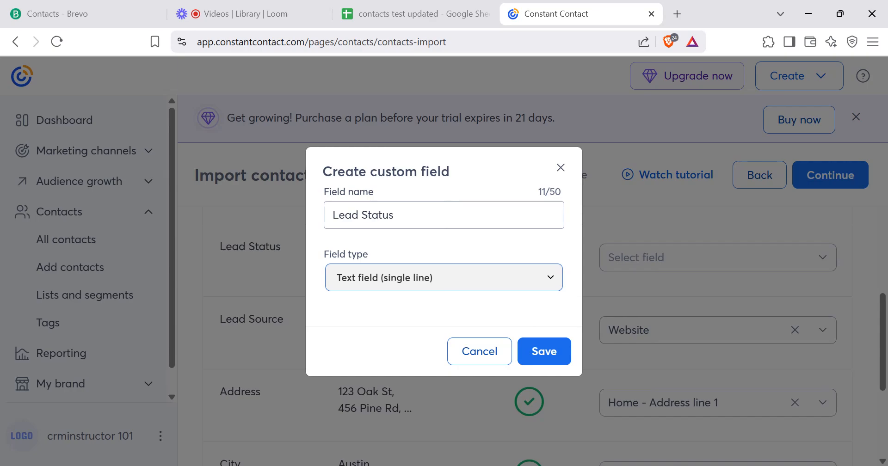
{"action": "left_click", "coordinate": [550, 355]}
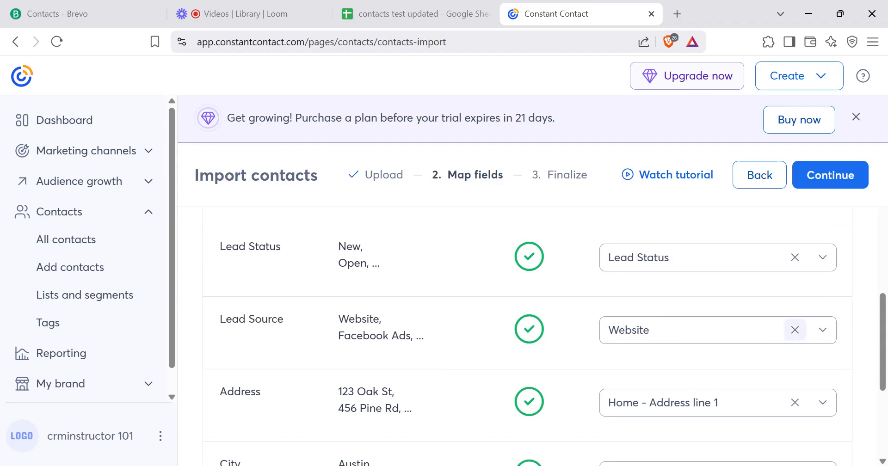
Replace the Lead Source column's mapping with a new custom field named Lead Source, of type Text field (single line)
{"action": "left_click", "coordinate": [795, 336]}
{"action": "left_click", "coordinate": [798, 341]}
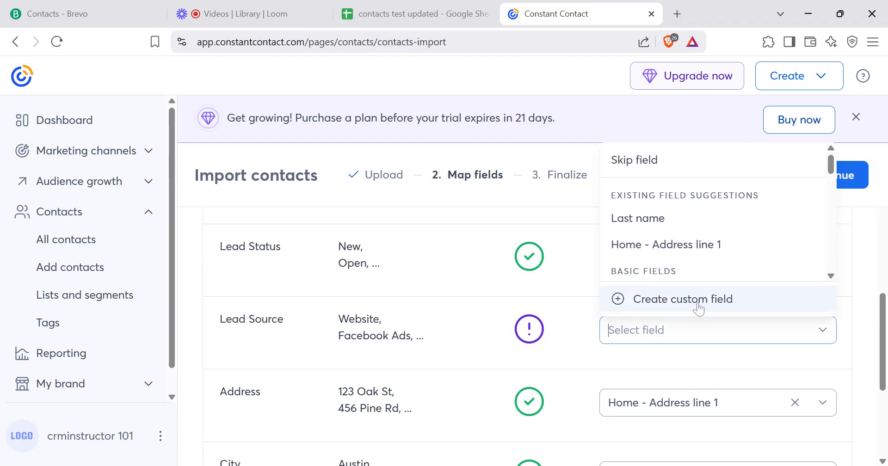
{"action": "left_click", "coordinate": [697, 305]}
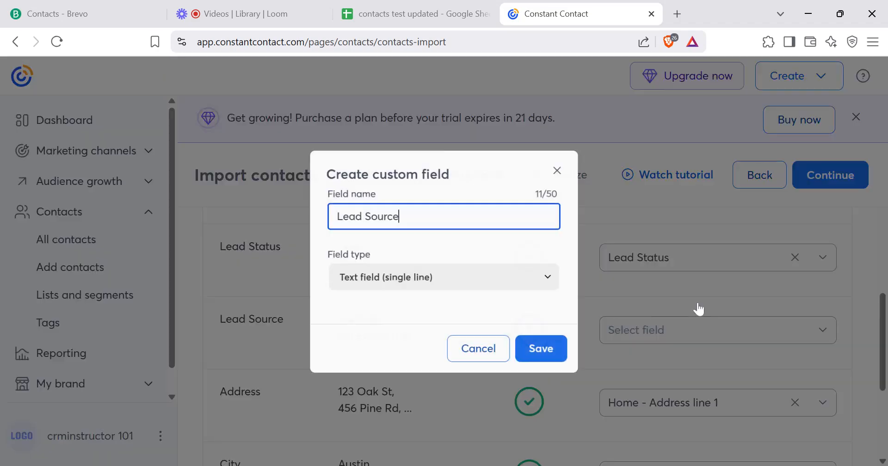
{"action": "left_click", "coordinate": [458, 287]}
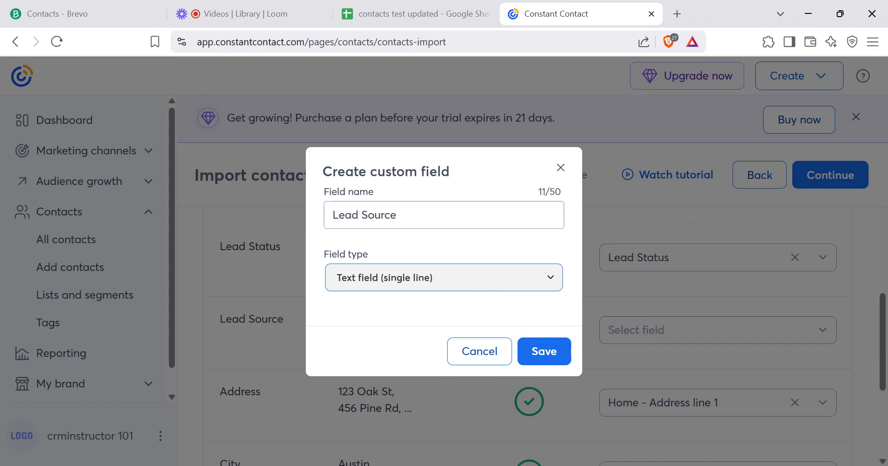
{"action": "left_click", "coordinate": [544, 352]}
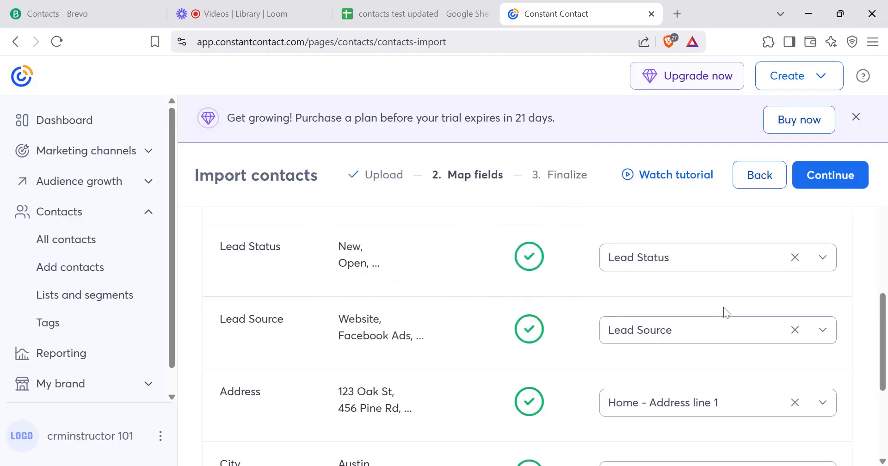
Review the mappings of all file columns and continue to the Finalize stage of the import
{"action": "scroll", "coordinate": [883, 342], "scroll_direction": "down", "scroll_amount": 5}
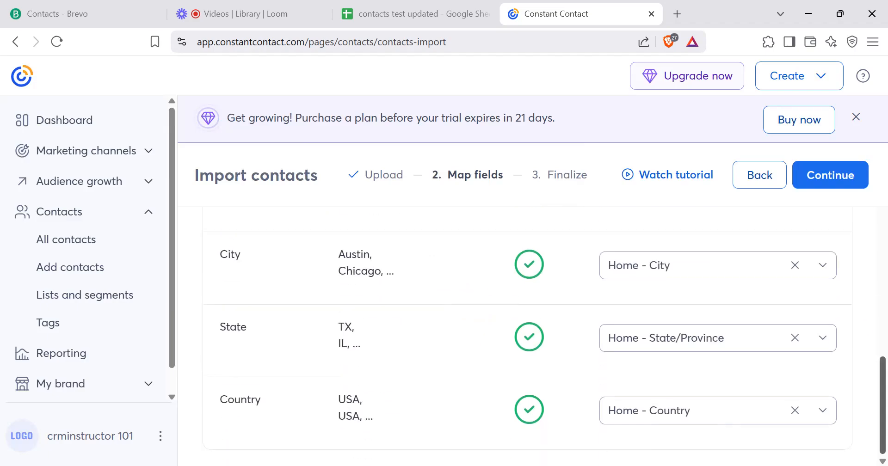
{"action": "mouse_move", "coordinate": [886, 419]}
{"action": "left_mouse_down"}
{"action": "mouse_move", "coordinate": [887, 400]}
{"action": "mouse_move", "coordinate": [887, 419]}
{"action": "left_mouse_up"}
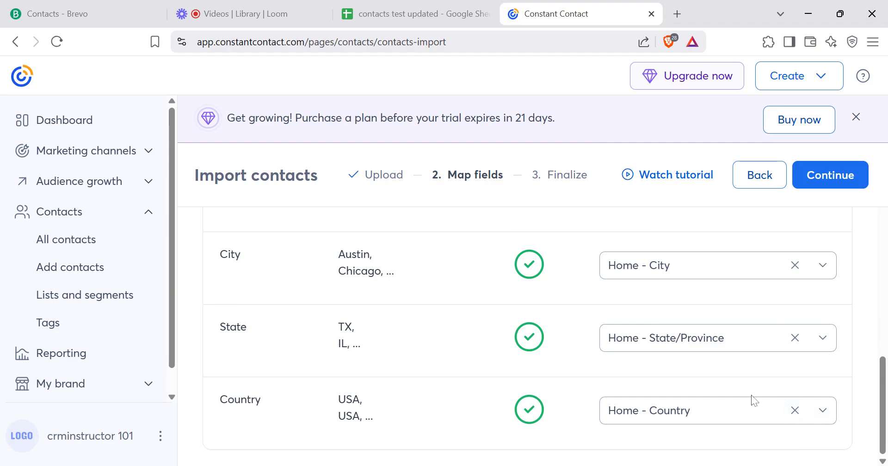
{"action": "scroll", "coordinate": [885, 256], "scroll_direction": "up", "scroll_amount": 12}
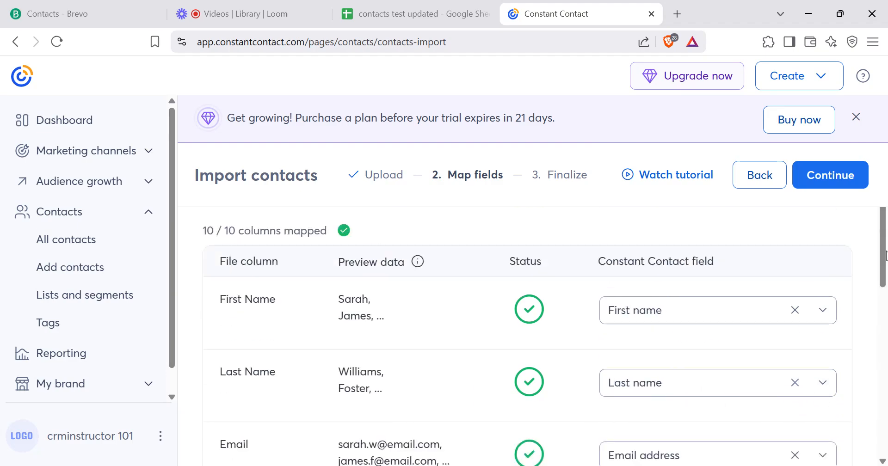
{"action": "scroll", "coordinate": [885, 256], "scroll_direction": "up", "scroll_amount": 1}
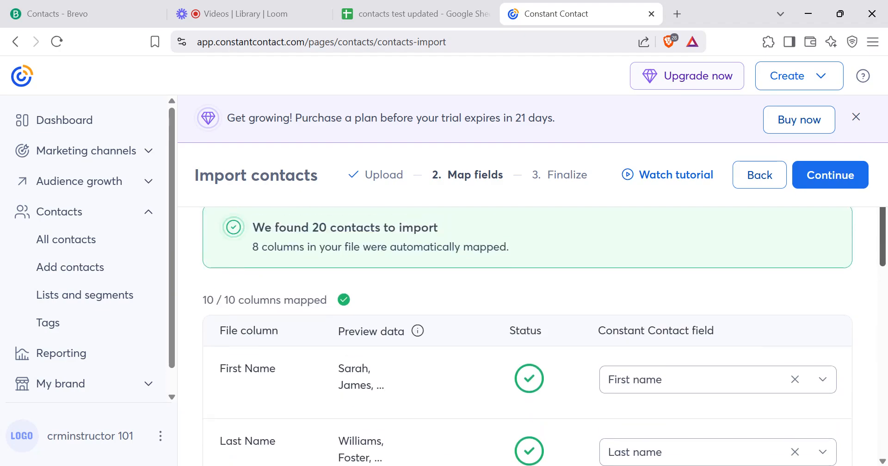
{"action": "scroll", "coordinate": [545, 336], "scroll_direction": "down", "scroll_amount": 5}
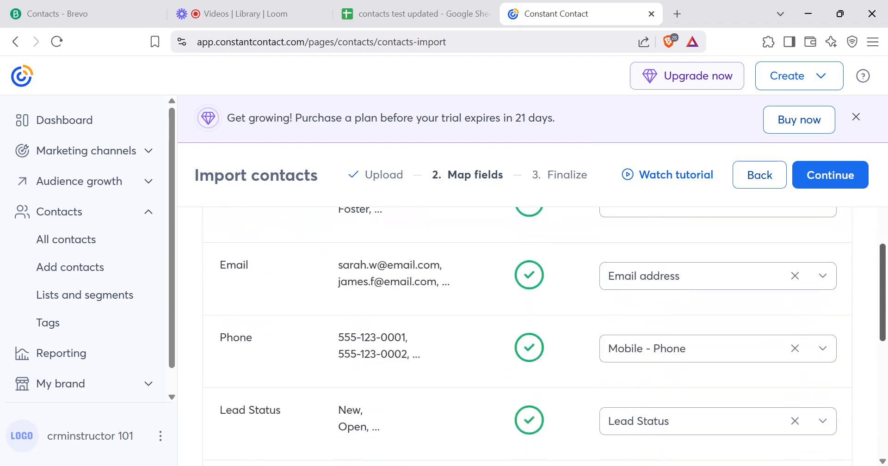
{"action": "scroll", "coordinate": [545, 336], "scroll_direction": "down", "scroll_amount": 8}
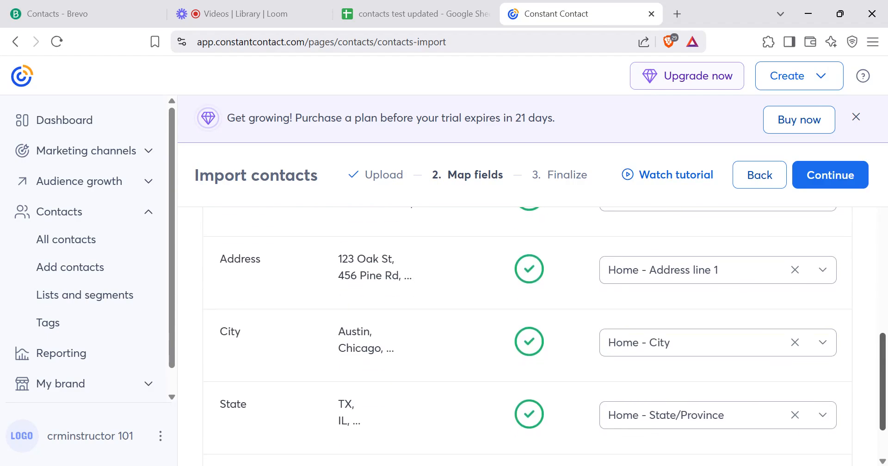
{"action": "left_click", "coordinate": [840, 182]}
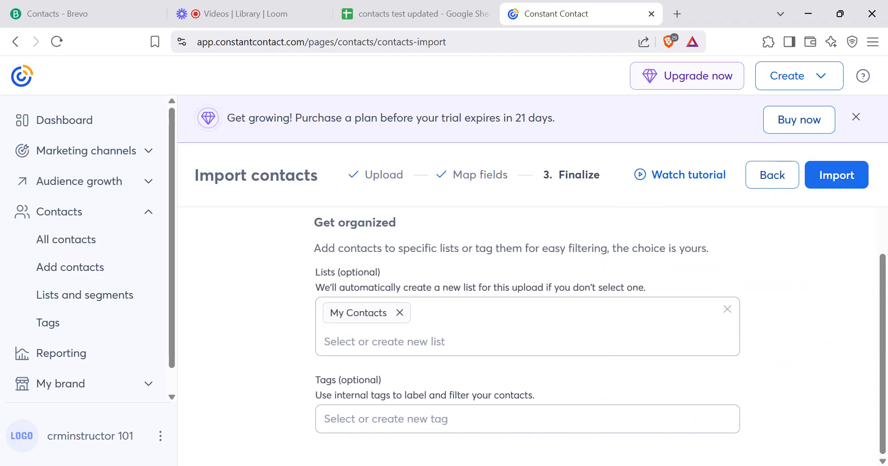
Check the list options, keep the My Contacts list, and create the tag New Lead for the imported contacts
{"action": "left_click", "coordinate": [385, 342]}
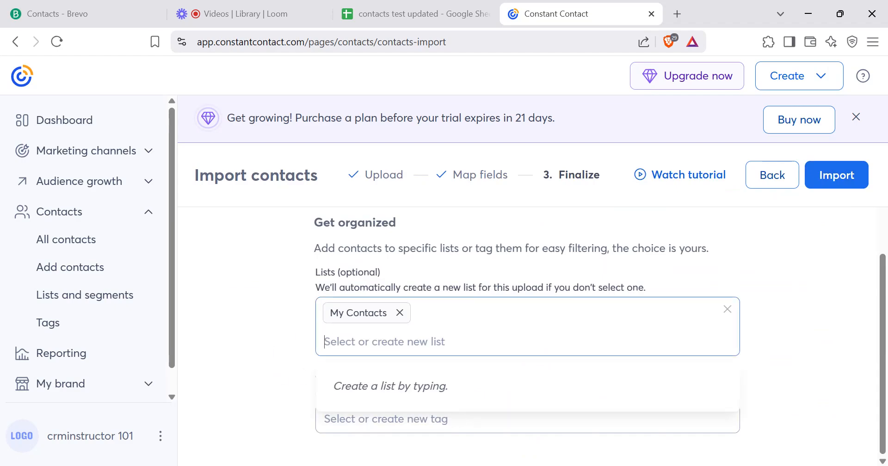
{"action": "left_click", "coordinate": [574, 276]}
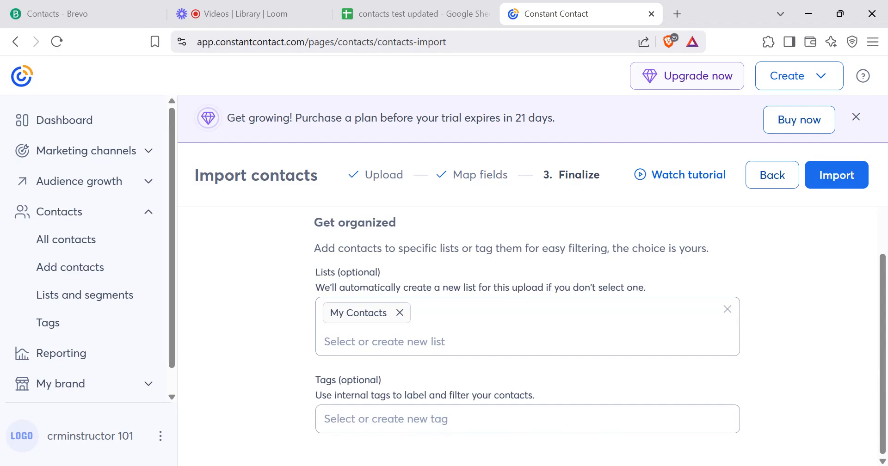
{"action": "left_click", "coordinate": [527, 419]}
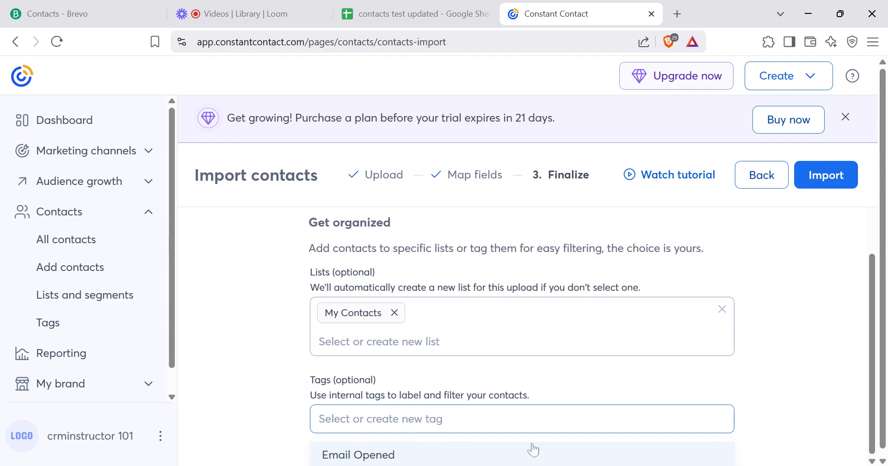
{"action": "type", "text": "N"}
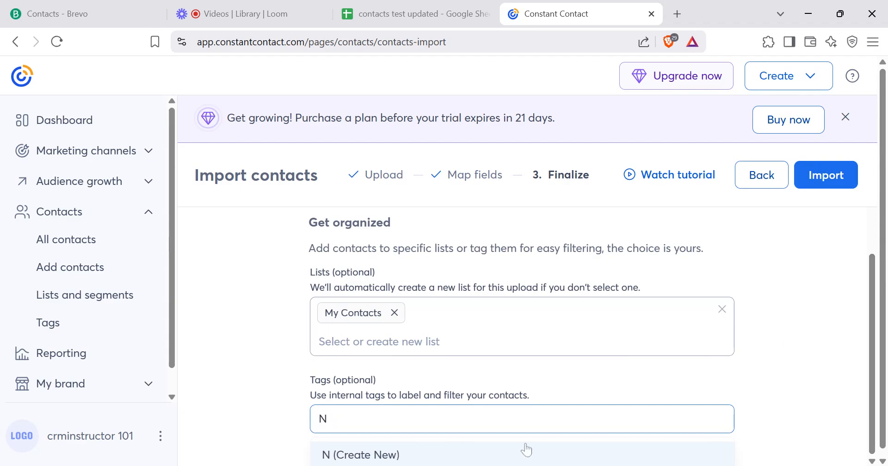
{"action": "scroll", "coordinate": [527, 450], "scroll_direction": "down", "scroll_amount": 1}
{"action": "type", "text": "ew Lead"}
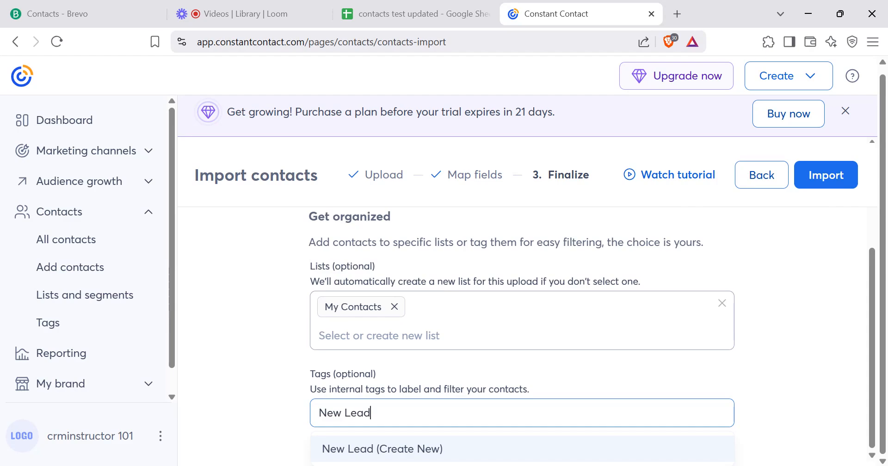
{"action": "left_click", "coordinate": [492, 455]}
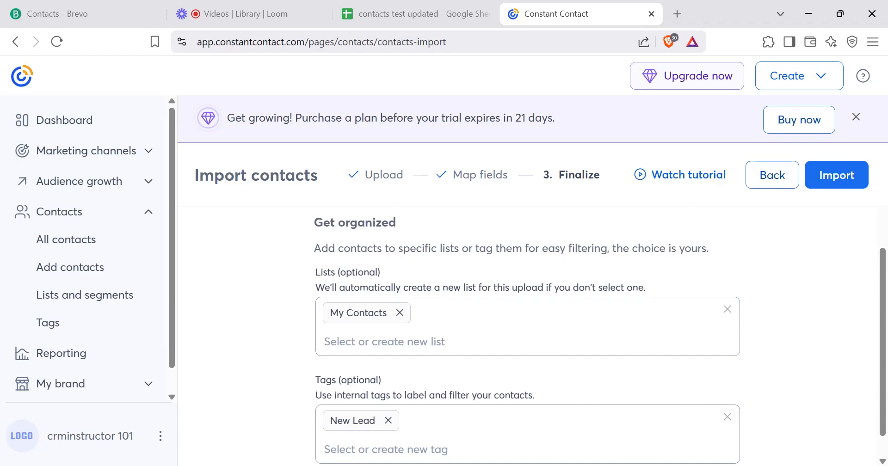
Confirm email marketing consent for the contacts and run the import
{"action": "scroll", "coordinate": [356, 435], "scroll_direction": "down", "scroll_amount": 1}
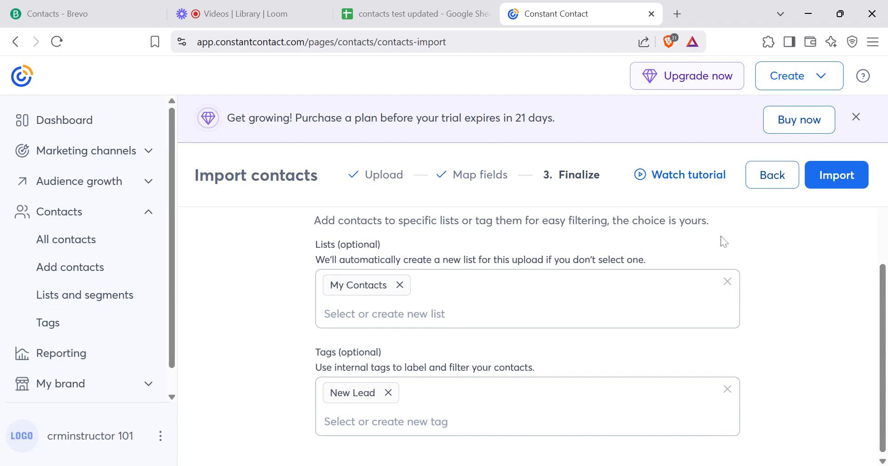
{"action": "left_click", "coordinate": [827, 183]}
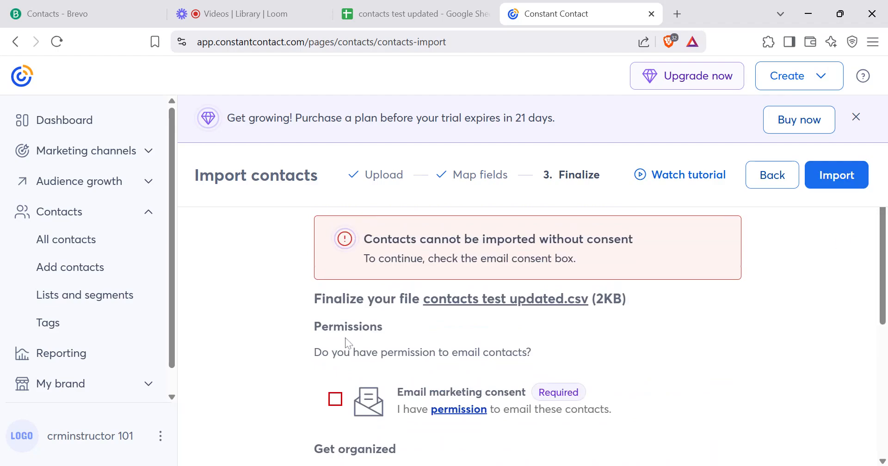
{"action": "left_click", "coordinate": [335, 398]}
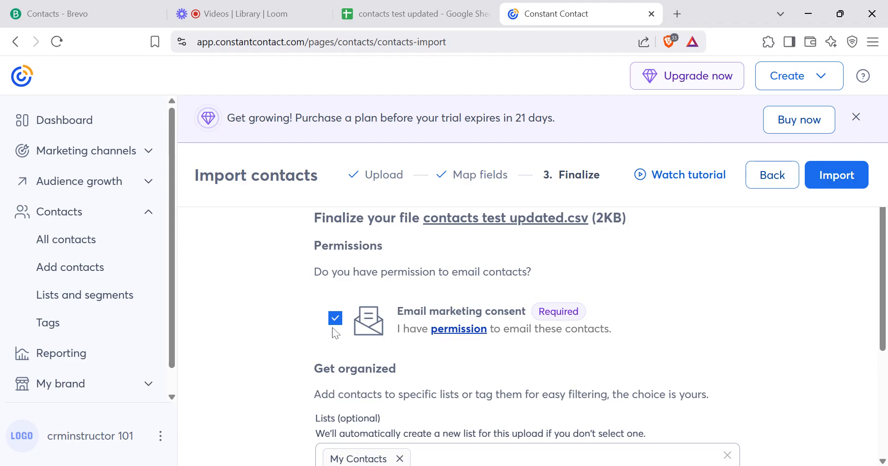
{"action": "left_click", "coordinate": [828, 190]}
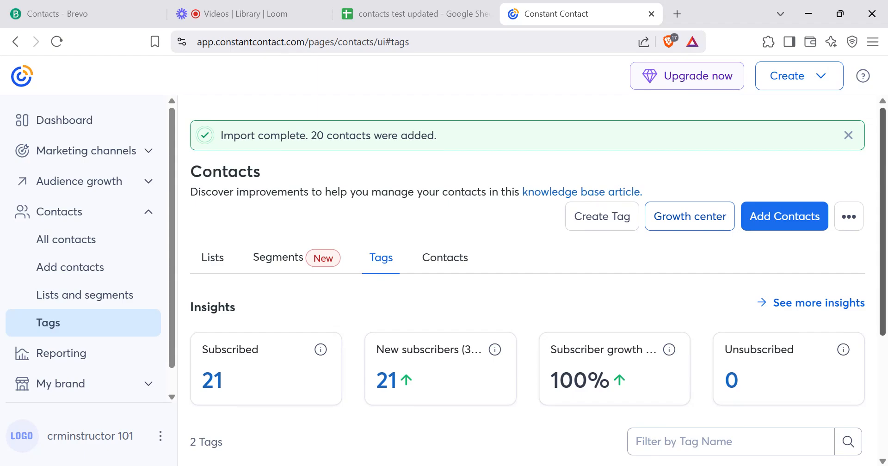
Check the imported contacts under all contacts, tags, and lists and segments, ending on the Add contacts page
{"action": "left_click", "coordinate": [74, 248]}
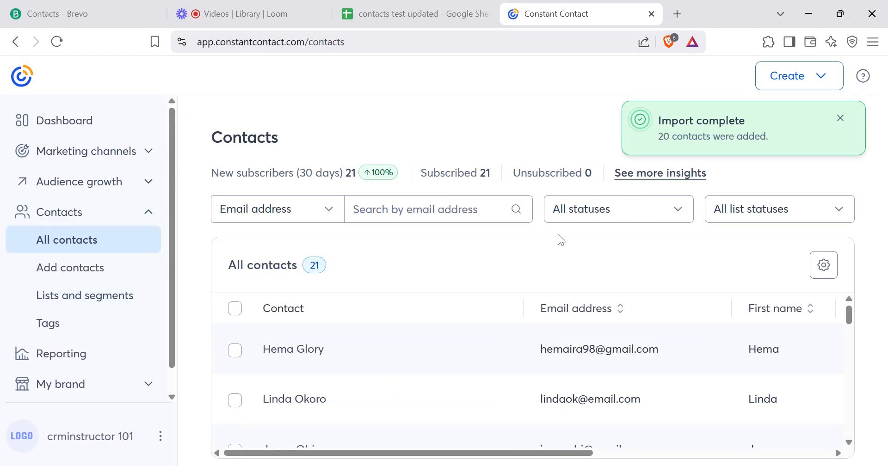
{"action": "scroll", "coordinate": [848, 365], "scroll_direction": "down", "scroll_amount": 5}
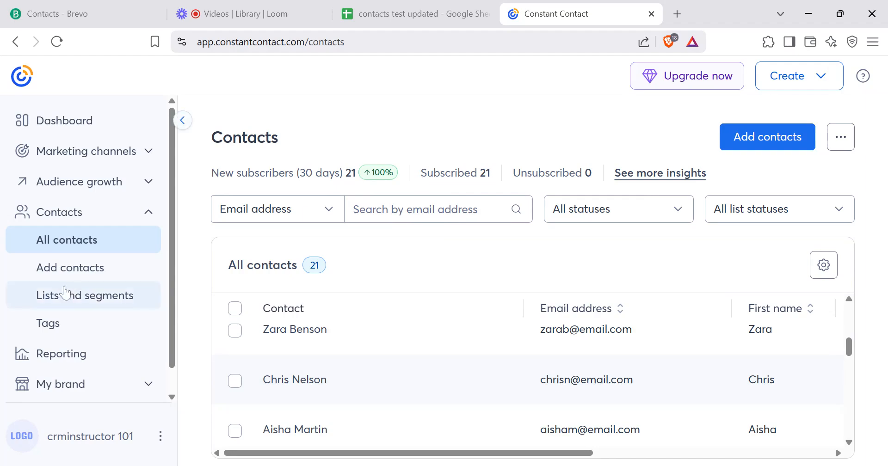
{"action": "left_click", "coordinate": [85, 326]}
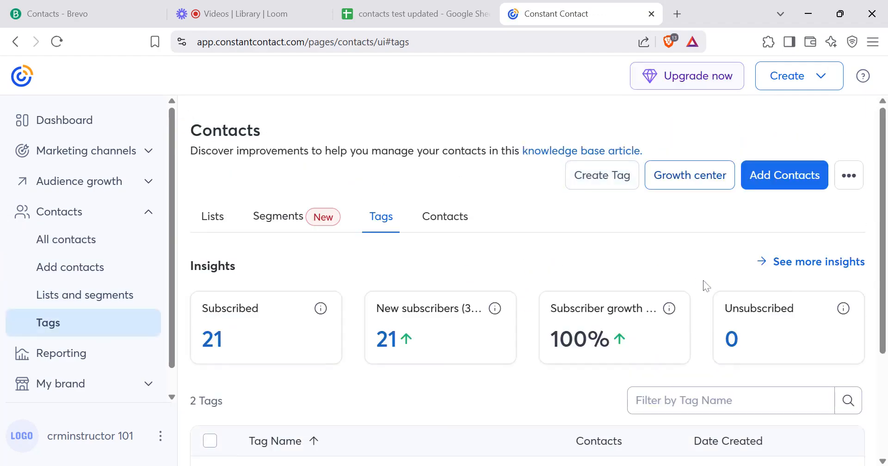
{"action": "scroll", "coordinate": [885, 369], "scroll_direction": "down", "scroll_amount": 3}
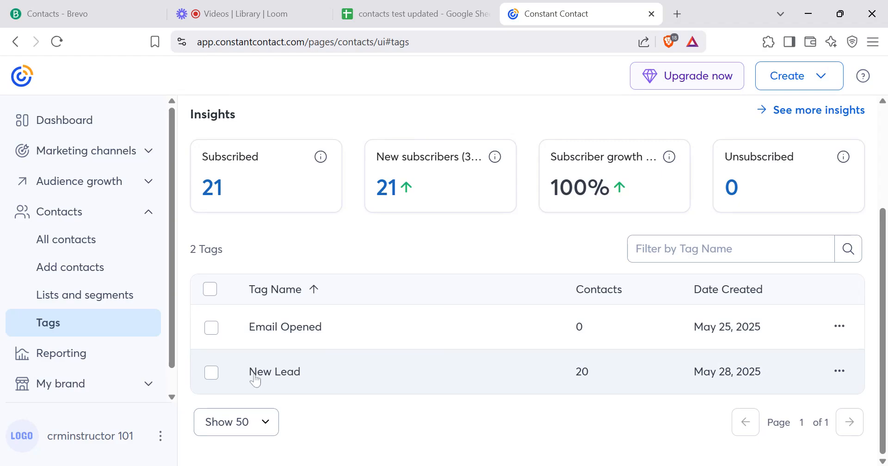
{"action": "left_click", "coordinate": [74, 293]}
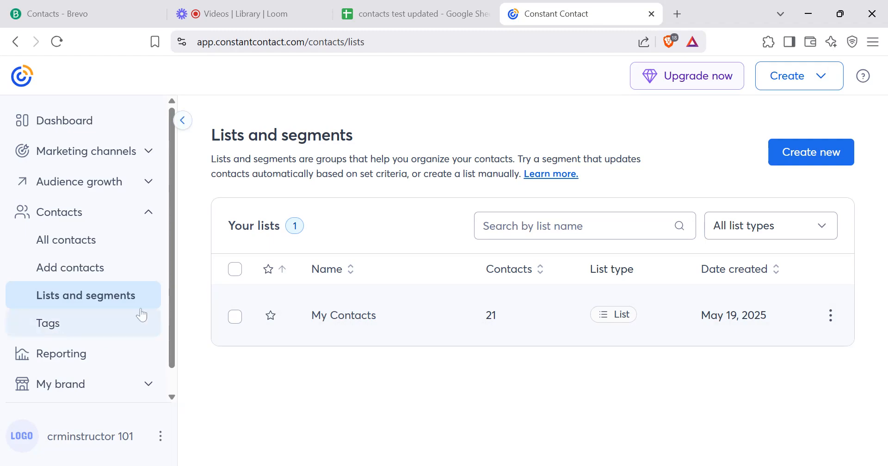
{"action": "left_click", "coordinate": [150, 276]}
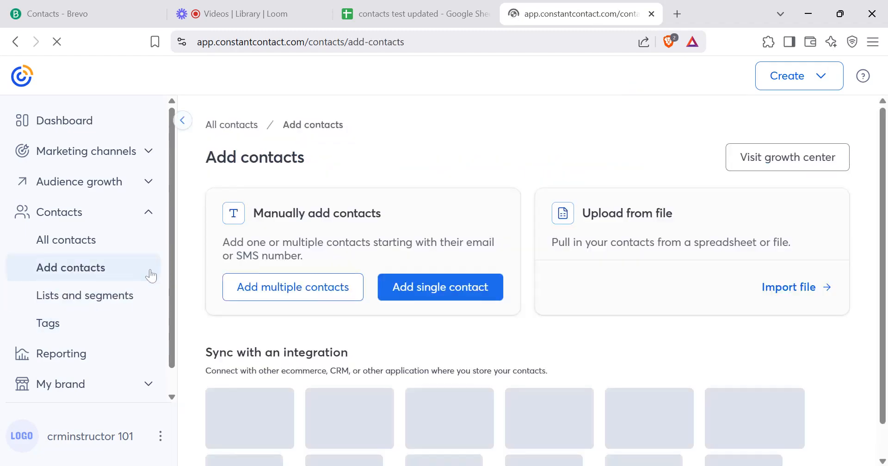